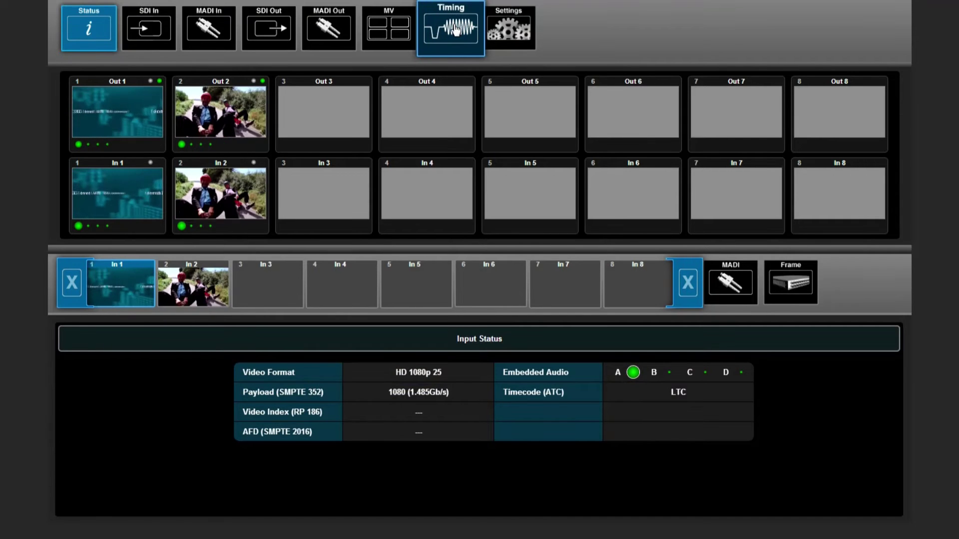
# Step: Open the timing settings and switch the signal timing overview from SDI inputs to SDI outputs
pyautogui.click(448, 38)
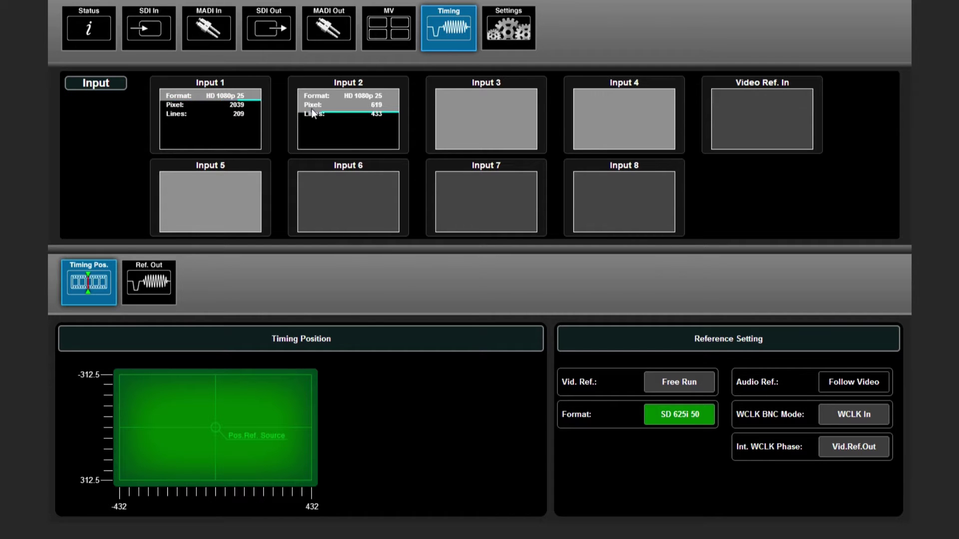
pyautogui.click(98, 85)
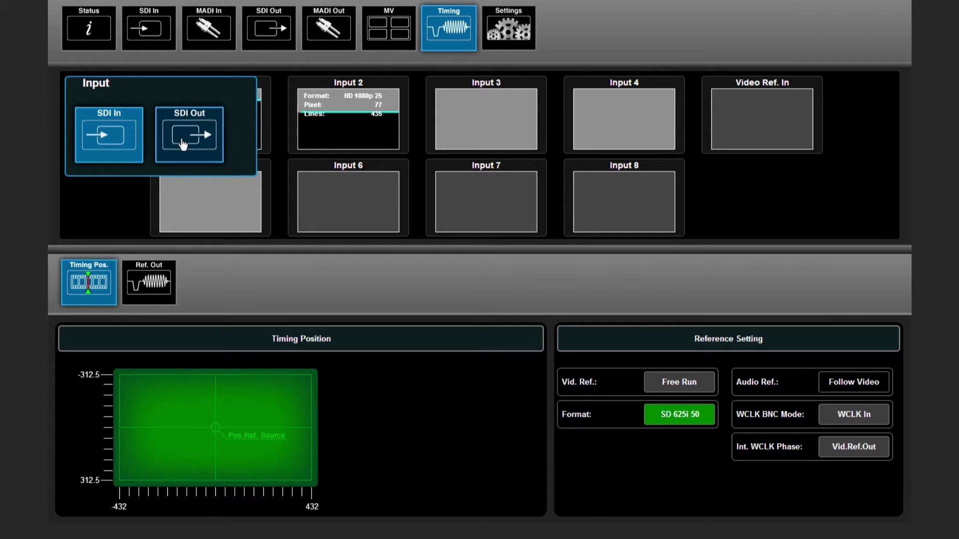
pyautogui.click(172, 143)
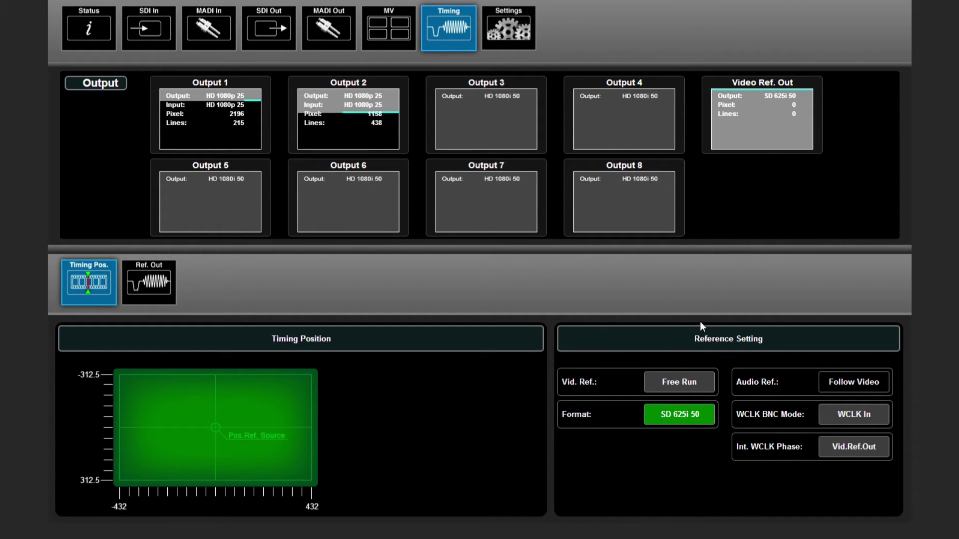
# Step: Set the video reference source to Analog
pyautogui.click(671, 388)
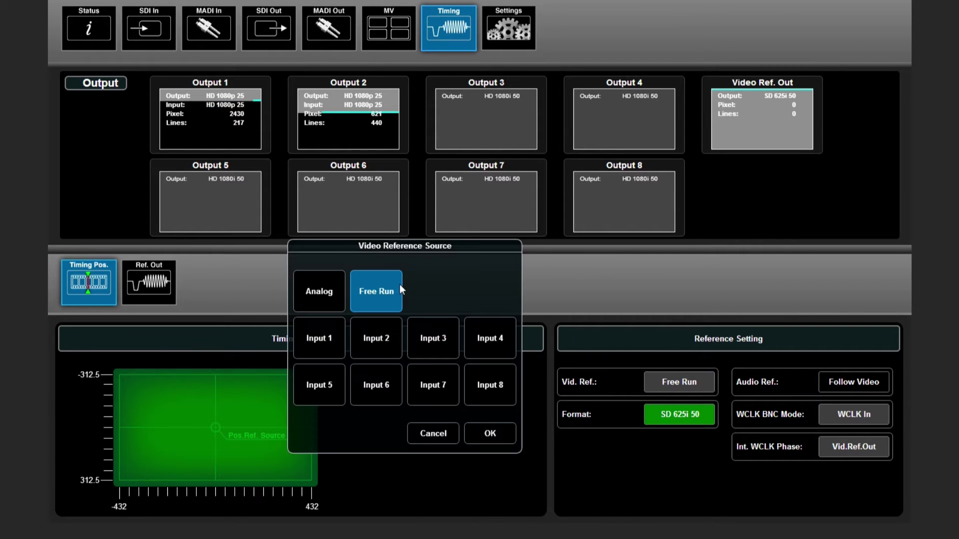
pyautogui.click(321, 292)
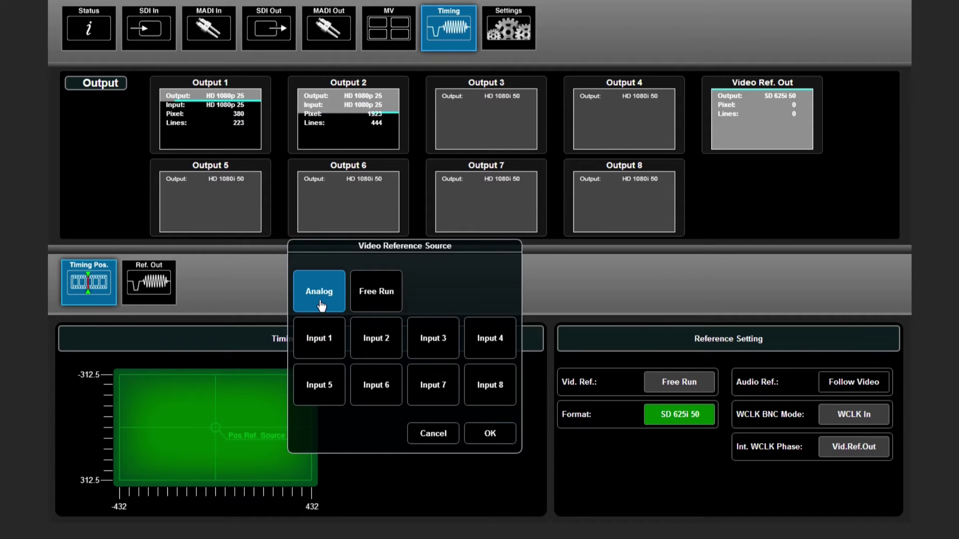
pyautogui.click(488, 434)
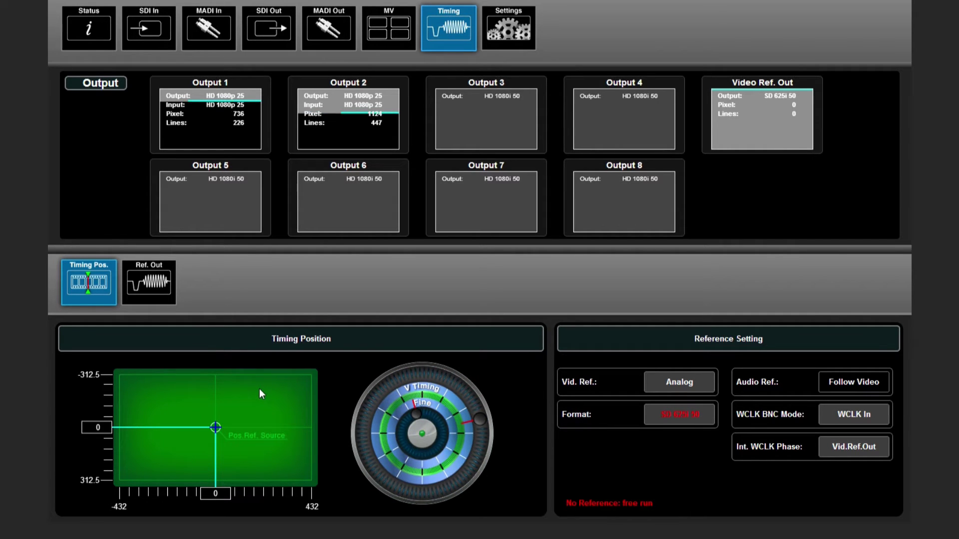
# Step: Shift the reference's vertical timing position to 24 lines and bring it back to 0
pyautogui.scroll(-8, 473, 396)
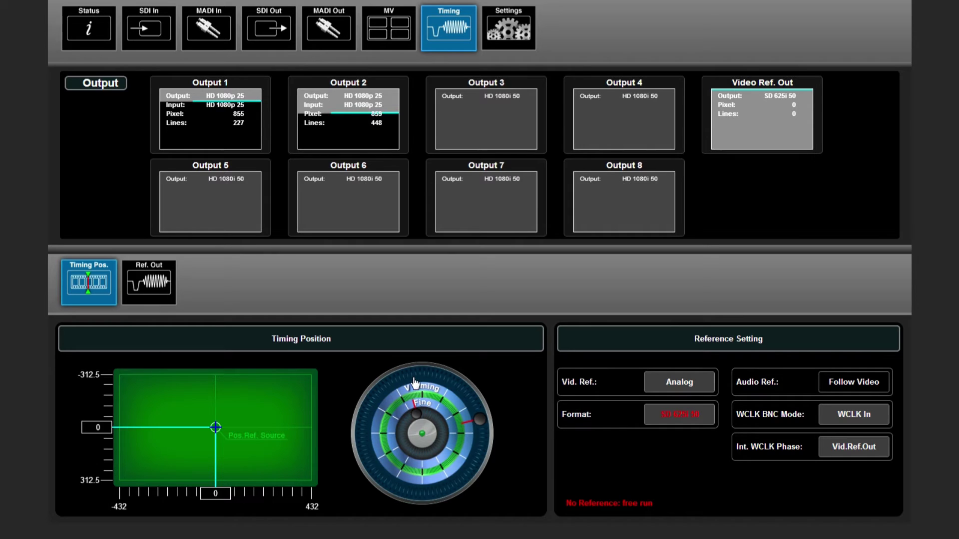
pyautogui.scroll(-5, 474, 396)
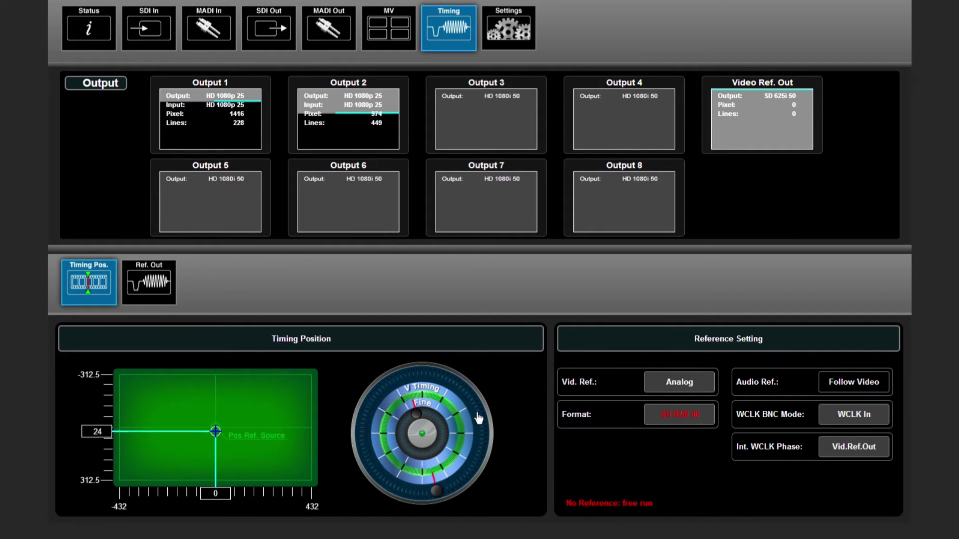
pyautogui.moveTo(447, 388); pyautogui.dragTo(413, 383)
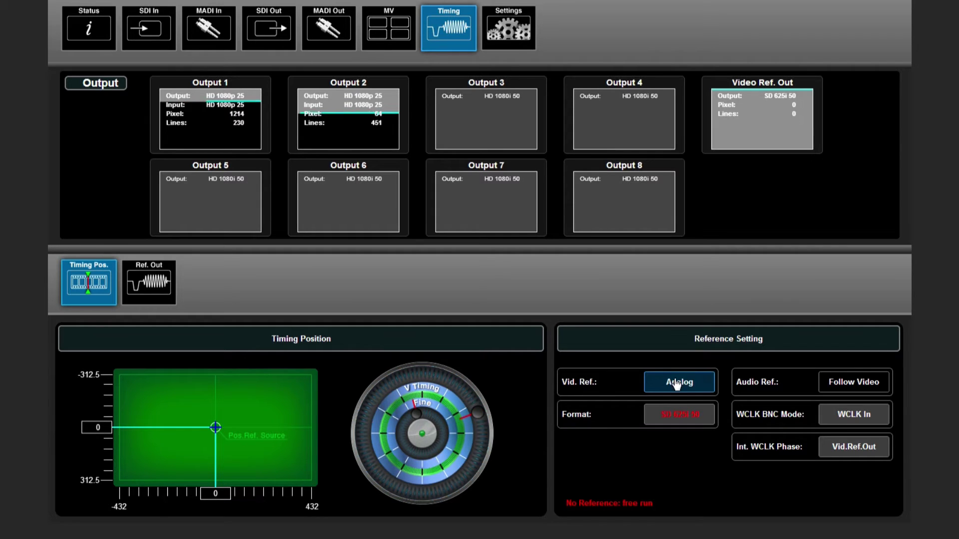
# Step: Review the wordclock BNC mode options and keep WCLK In selected
pyautogui.click(852, 416)
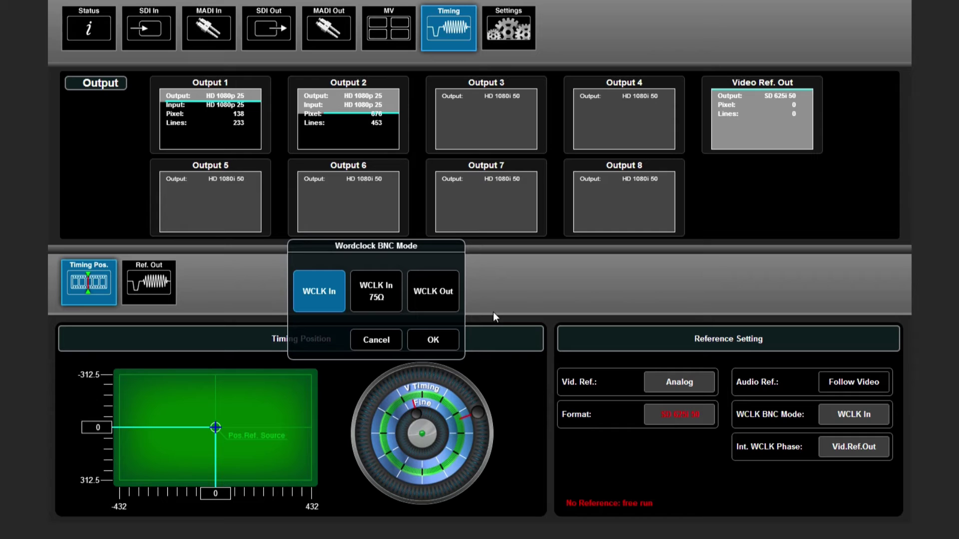
pyautogui.click(331, 311)
pyautogui.click(422, 311)
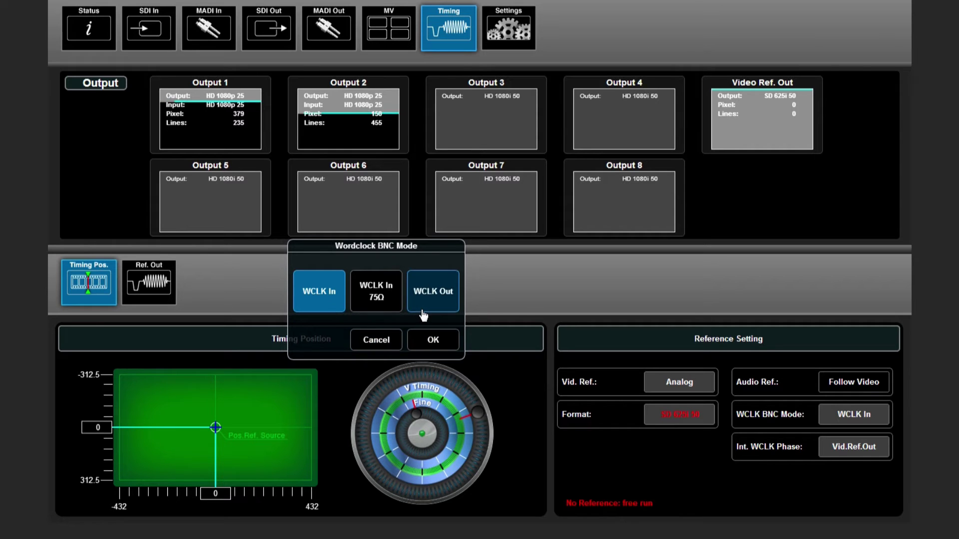
pyautogui.click(423, 340)
# Step: Configure the video reference output with Selectable mode and the 1080i 50 format
pyautogui.click(149, 282)
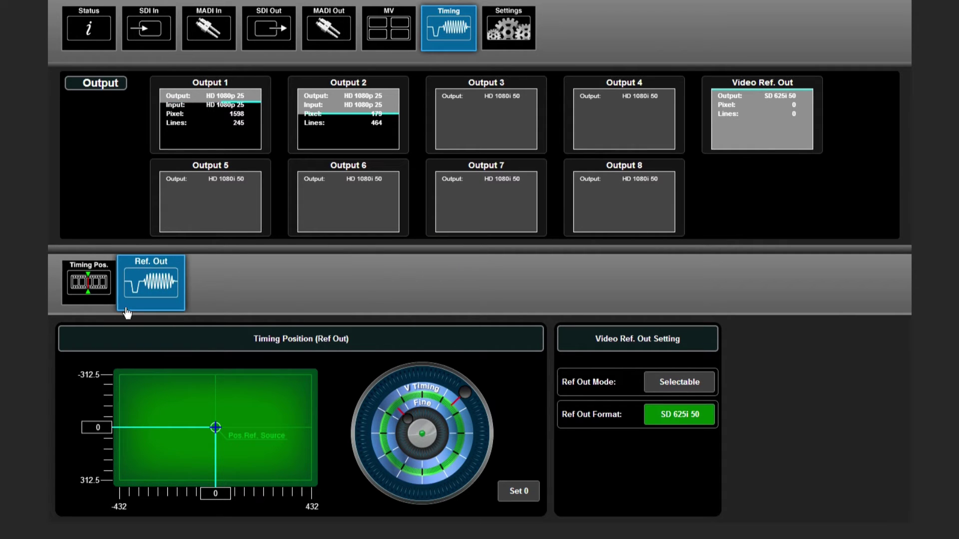
pyautogui.click(680, 391)
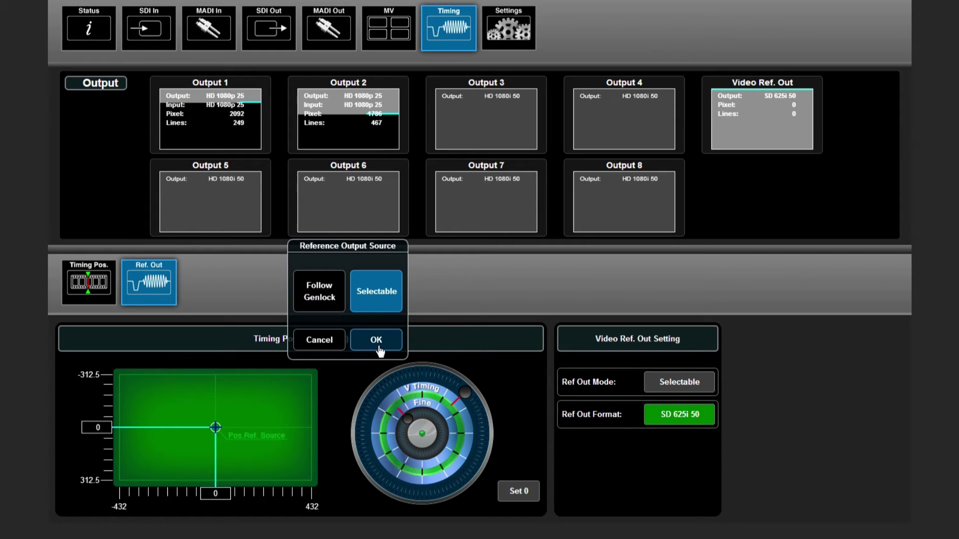
pyautogui.click(376, 341)
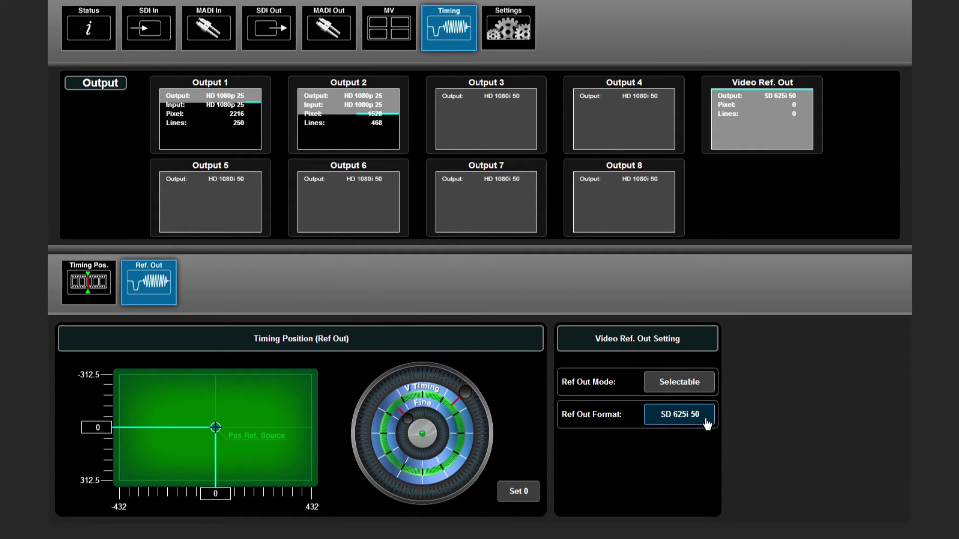
pyautogui.click(693, 423)
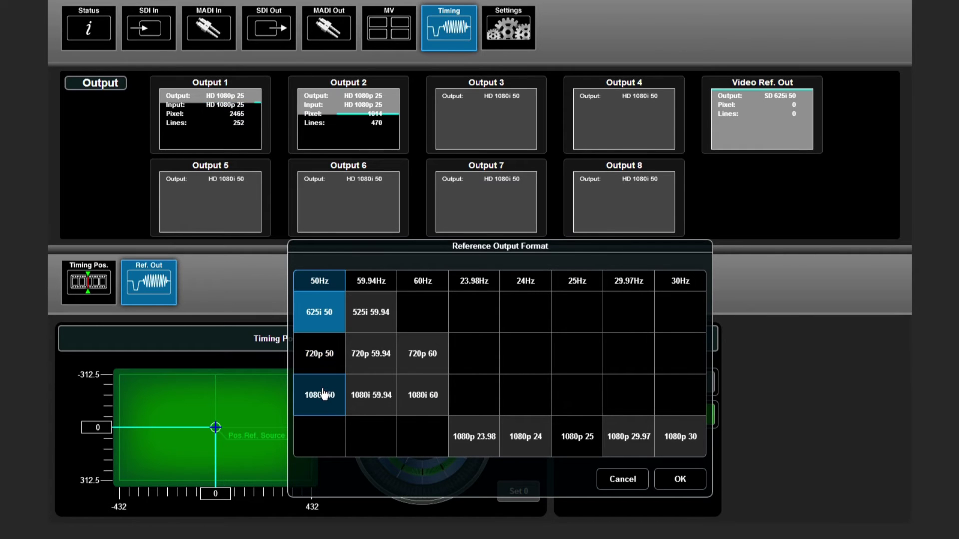
pyautogui.click(324, 395)
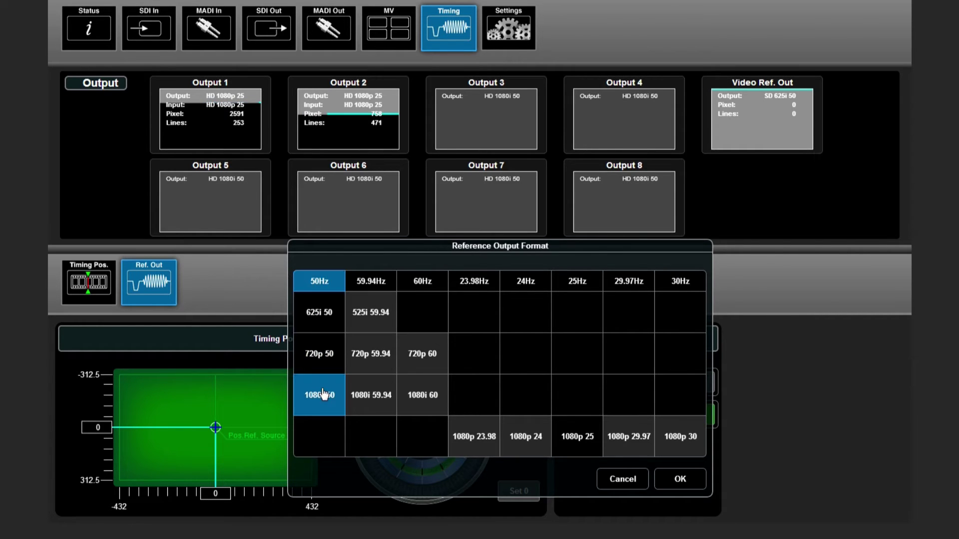
pyautogui.click(689, 475)
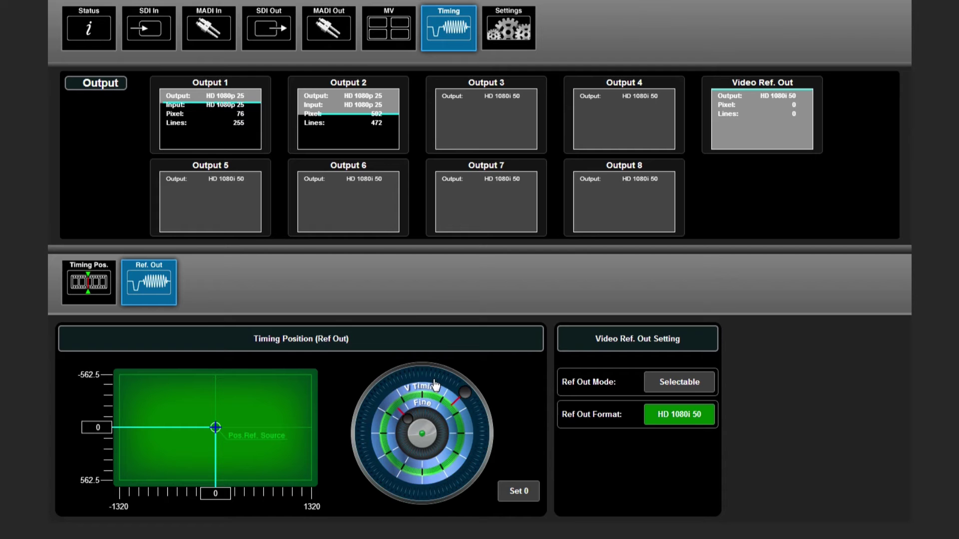
# Step: Offset the reference output's timing to about 159 pixels and 11 lines, and reset it to zero
pyautogui.moveTo(468, 395); pyautogui.dragTo(479, 444)
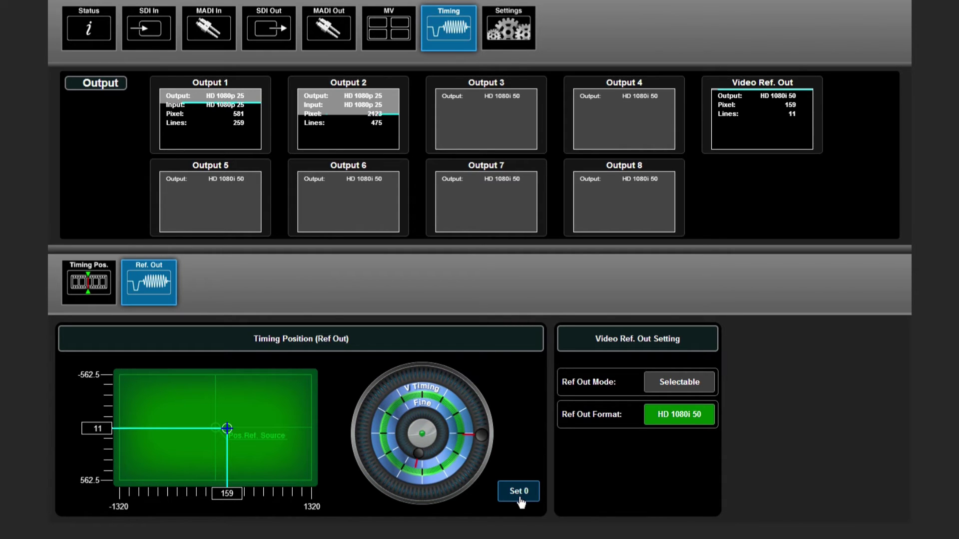
pyautogui.click(519, 492)
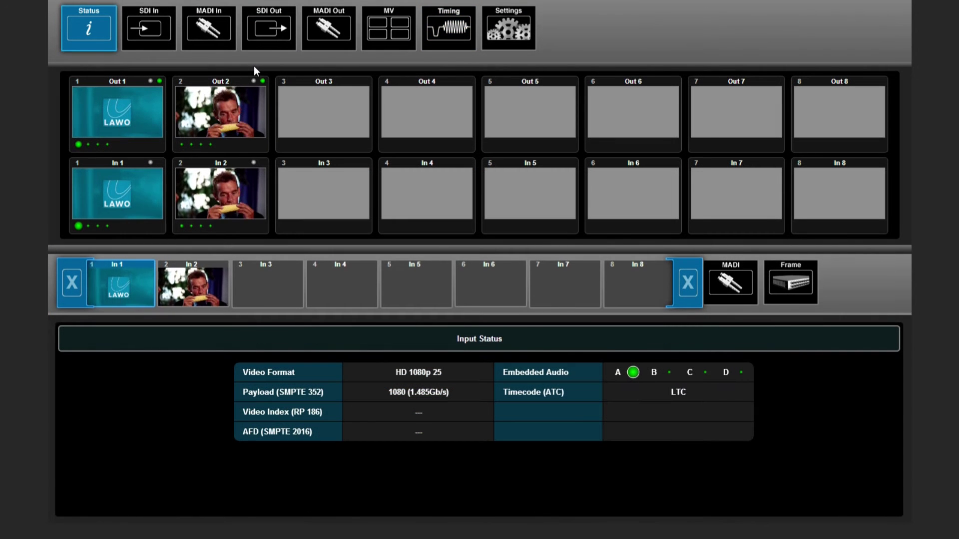
# Step: Enable the frame synchronizer for SDI input 1 and disable it again
pyautogui.click(150, 35)
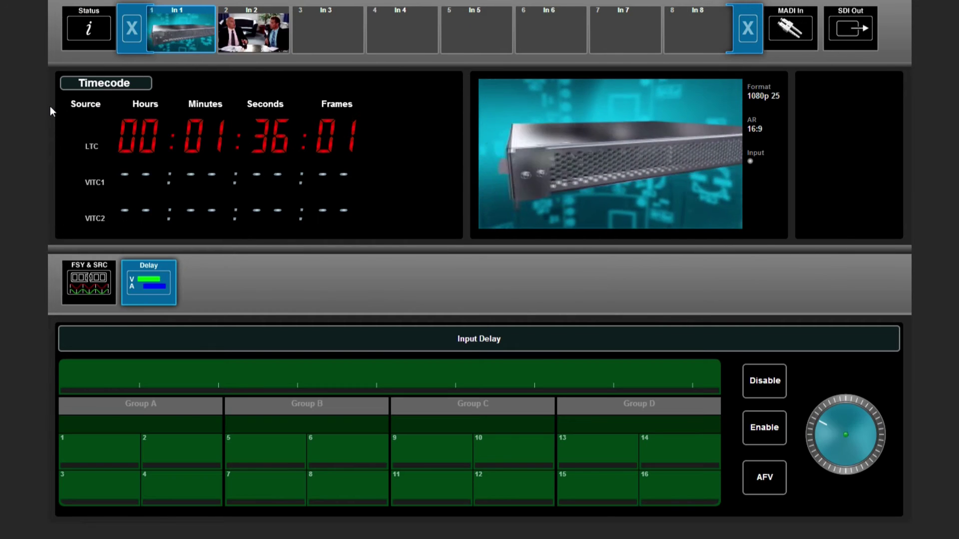
pyautogui.click(84, 267)
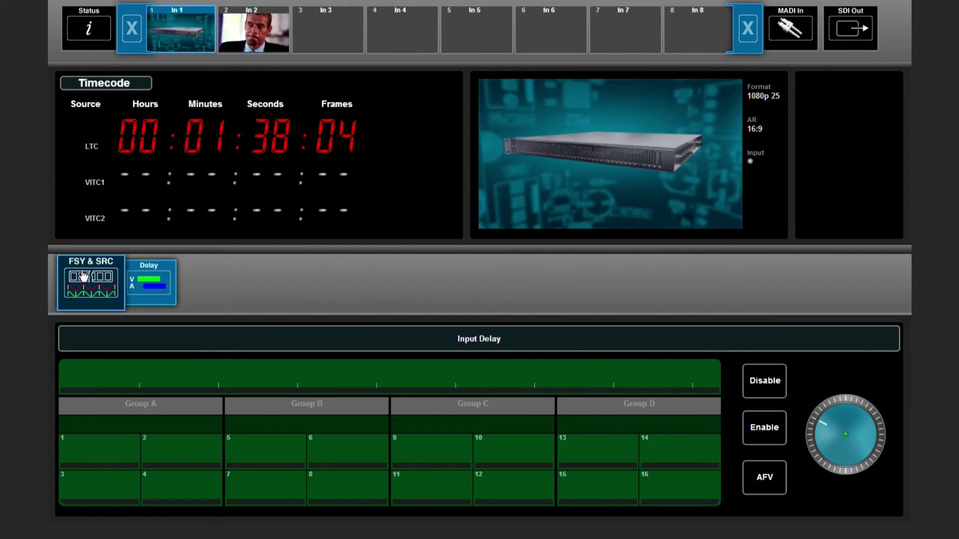
pyautogui.click(205, 386)
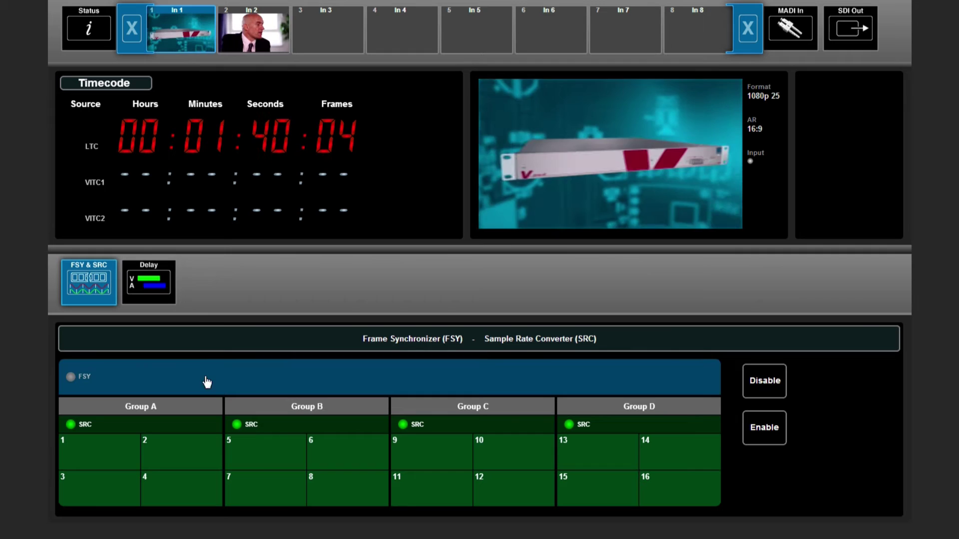
pyautogui.click(763, 428)
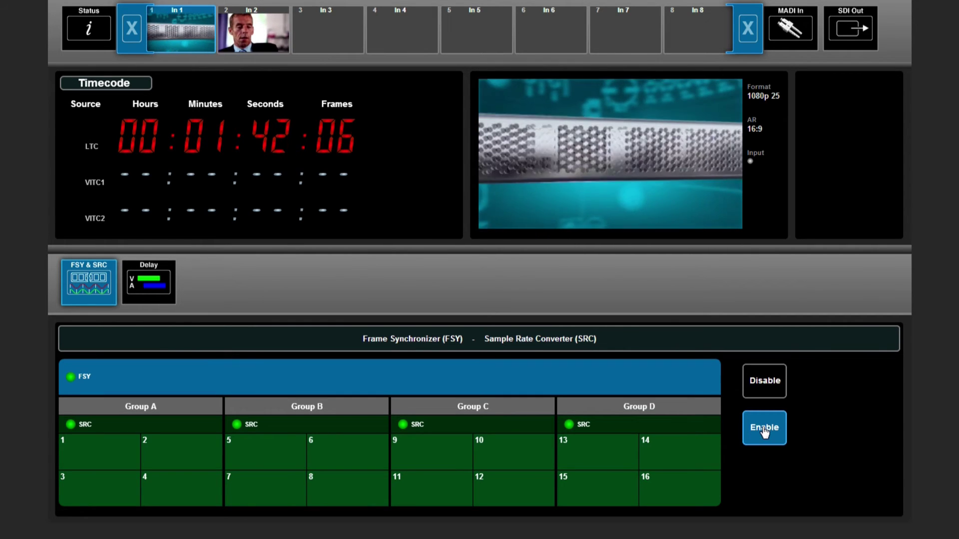
pyautogui.click(765, 390)
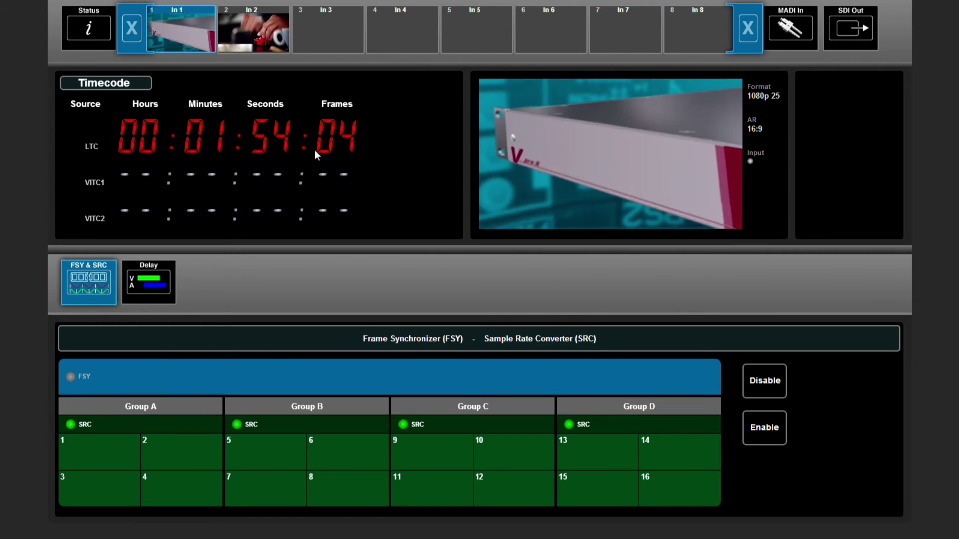
# Step: Open the output timing settings of SDI output 1 and turn its Auto Phaser on
pyautogui.click(143, 44)
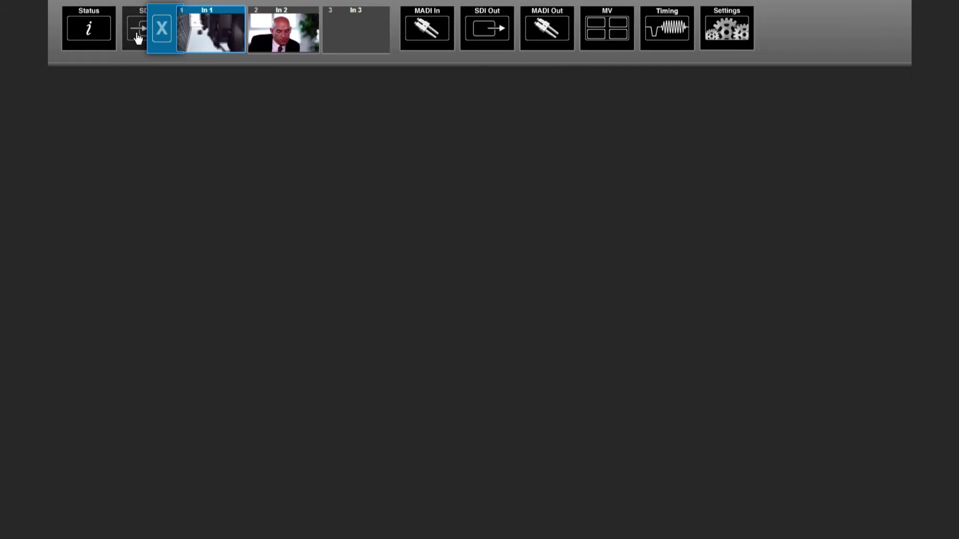
pyautogui.click(248, 34)
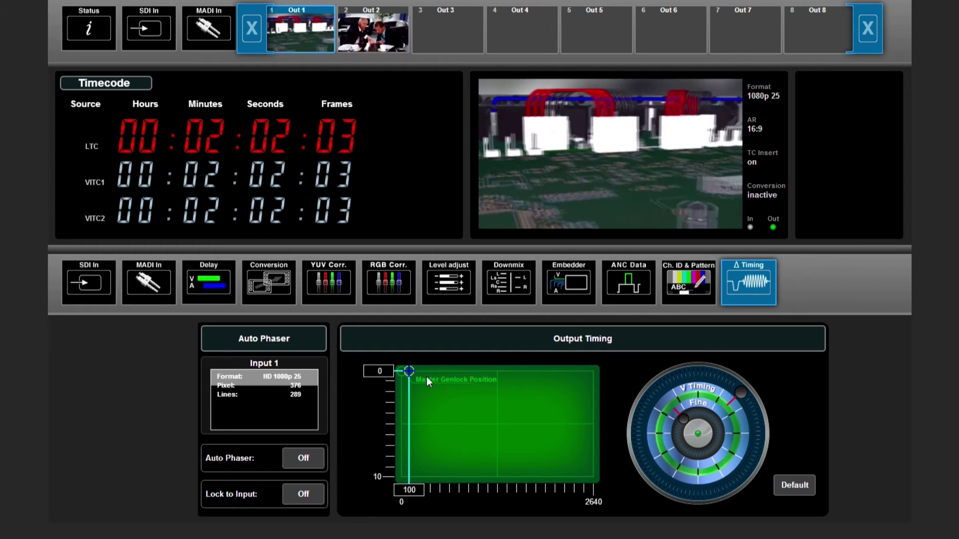
pyautogui.click(319, 458)
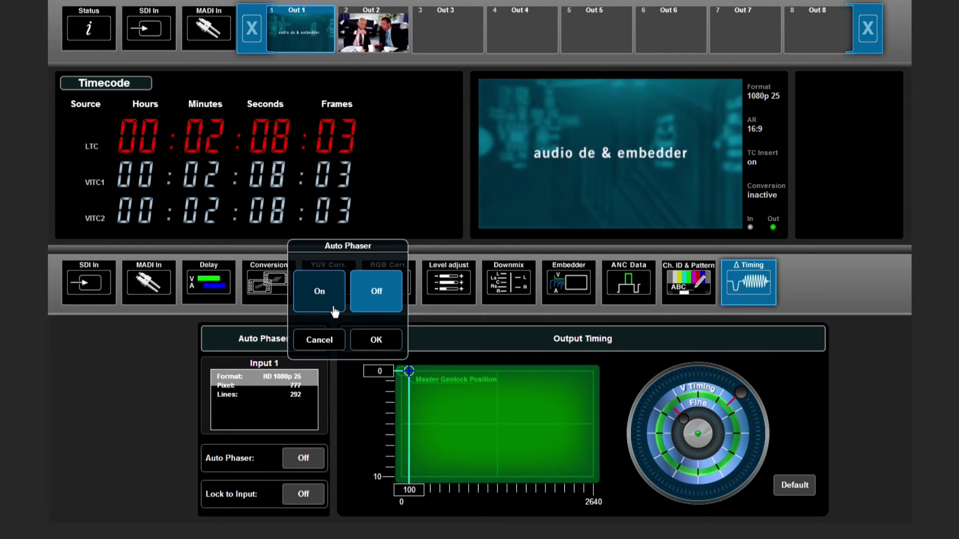
pyautogui.click(333, 307)
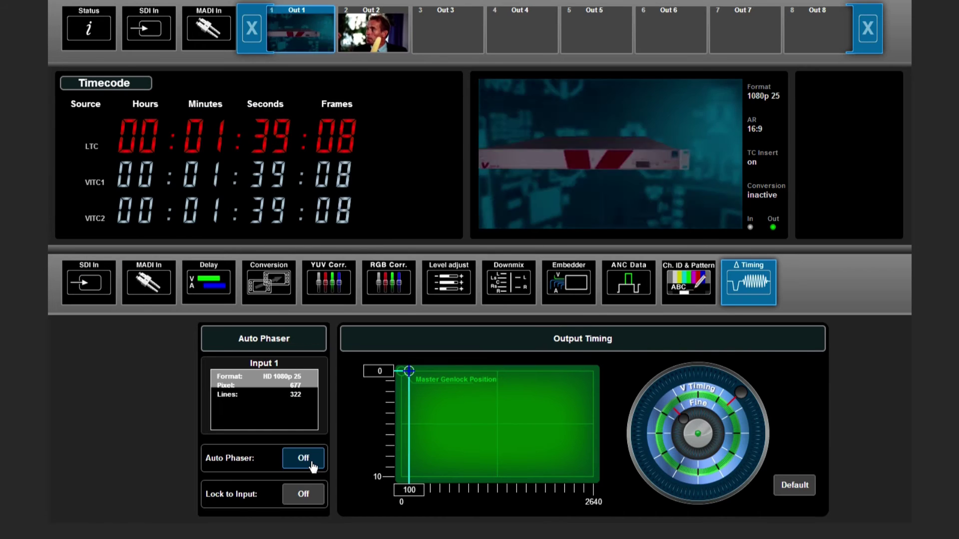
pyautogui.click(312, 461)
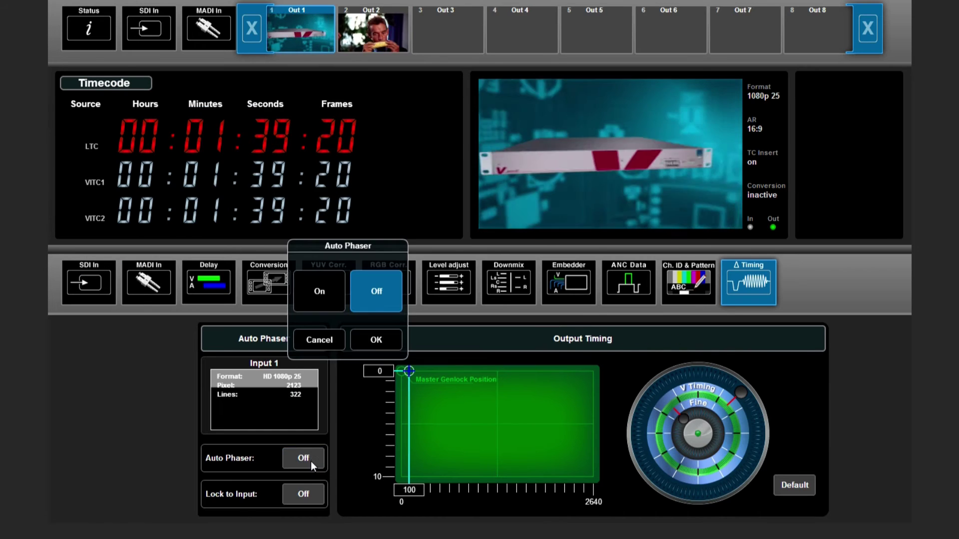
pyautogui.click(326, 299)
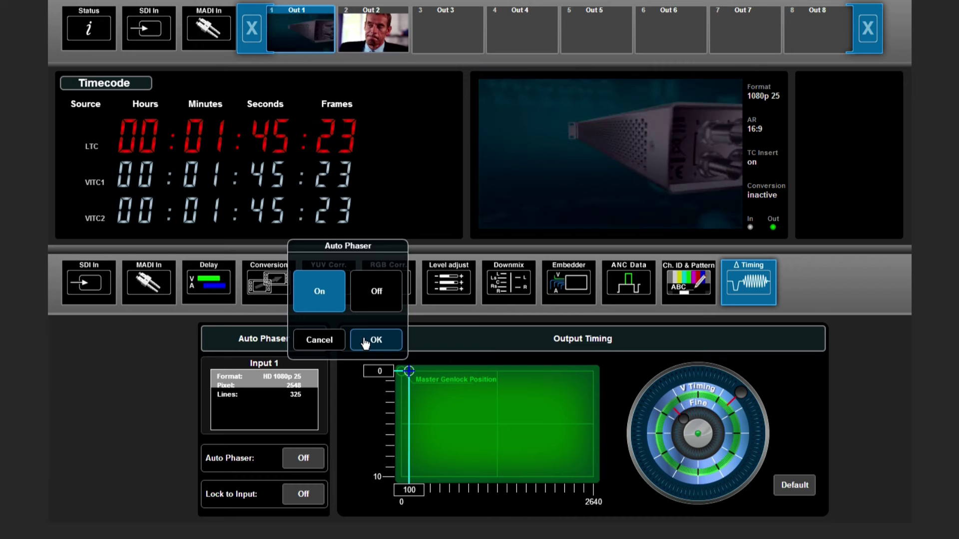
pyautogui.click(364, 341)
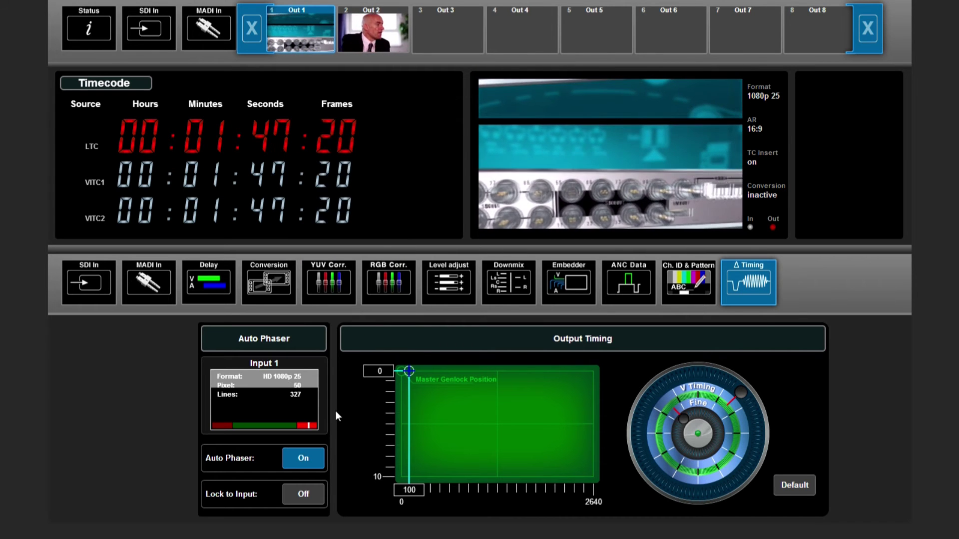
# Step: Turn the Auto Phaser off for SDI output 1
pyautogui.click(300, 460)
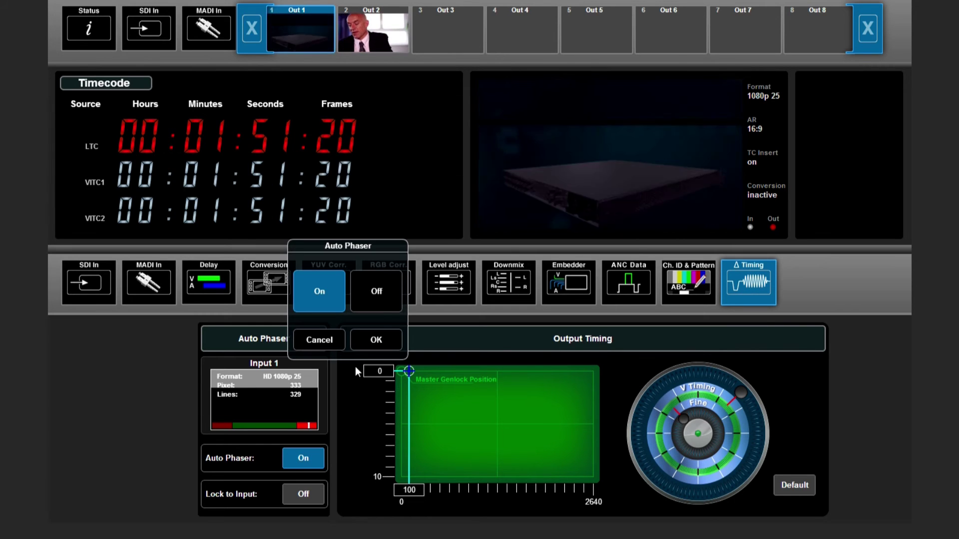
pyautogui.click(377, 295)
pyautogui.click(374, 340)
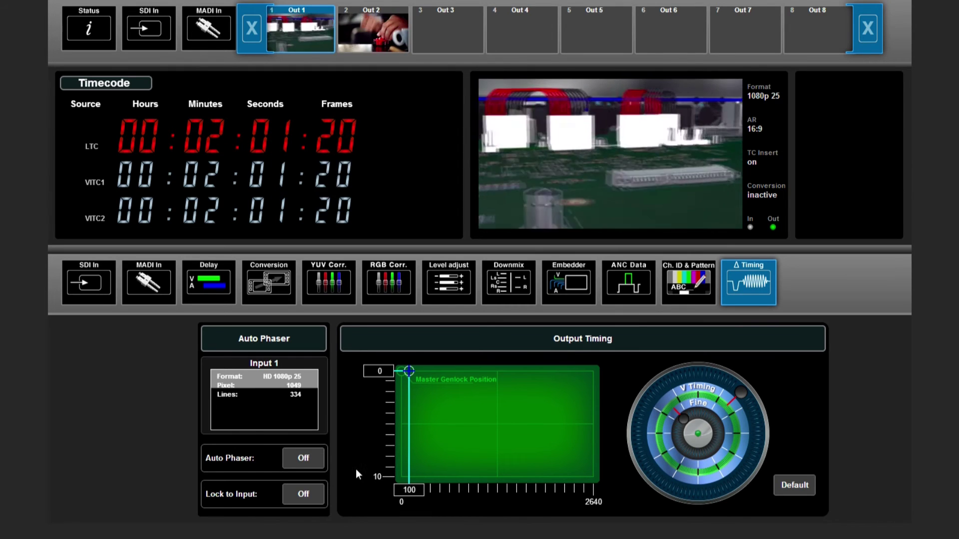
# Step: Choose On for SDI output 1's Lock to Input setting, switch the choice back to Off and apply it
pyautogui.click(305, 495)
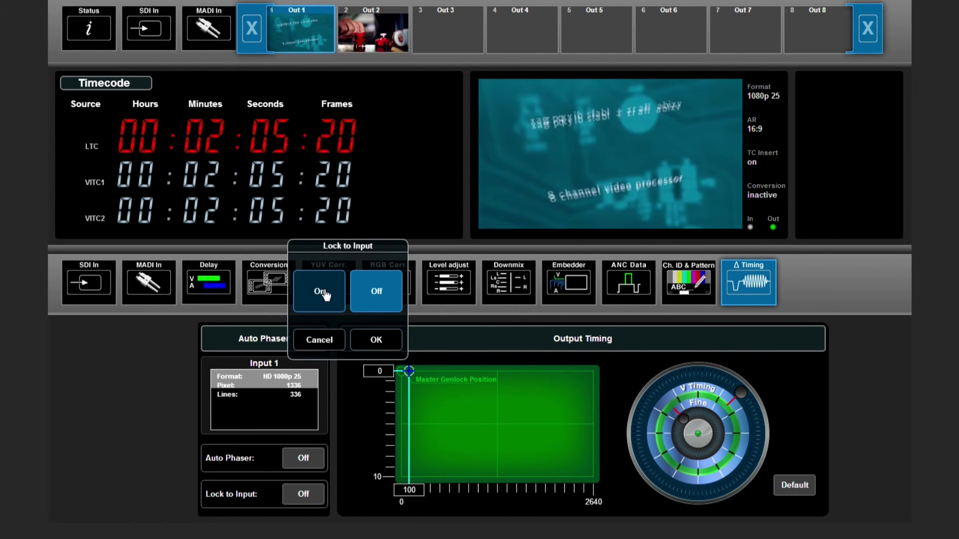
pyautogui.click(324, 293)
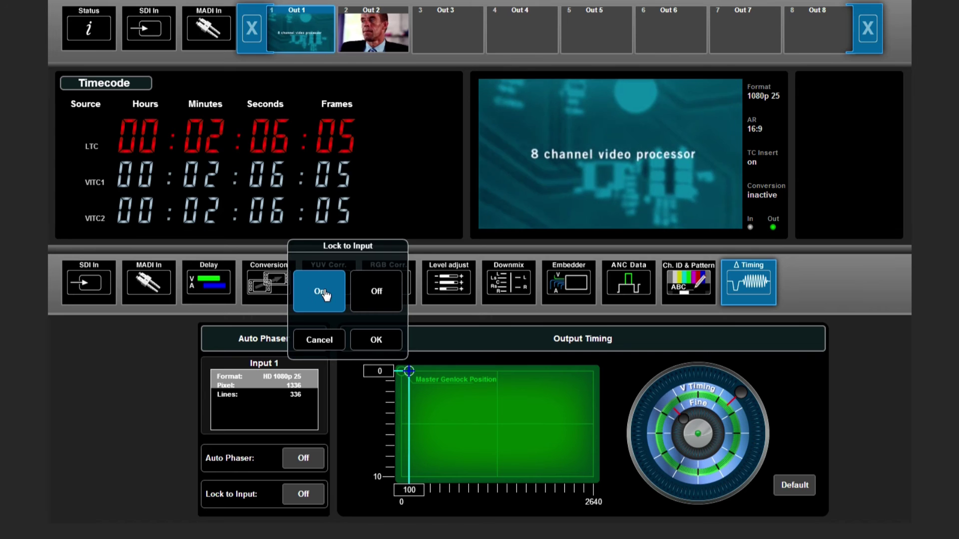
pyautogui.click(370, 297)
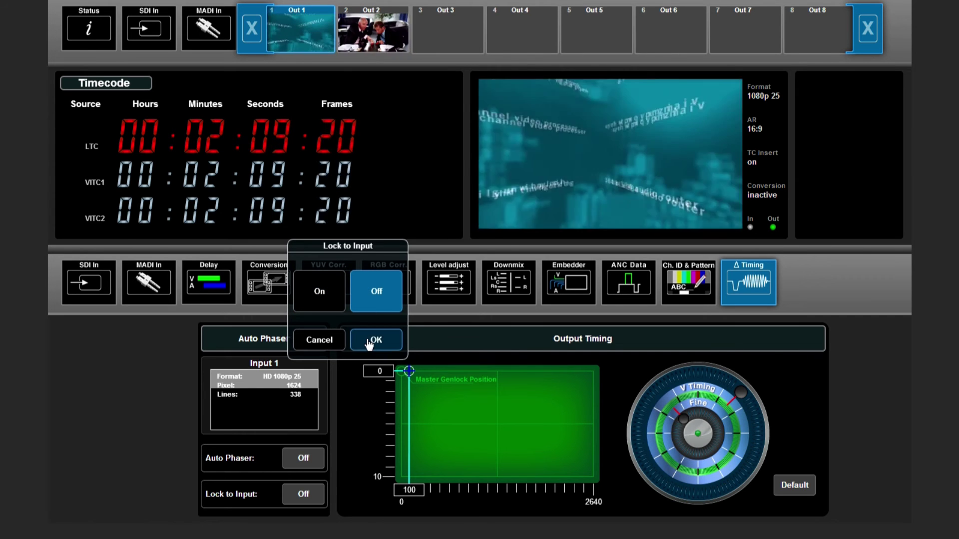
pyautogui.click(372, 340)
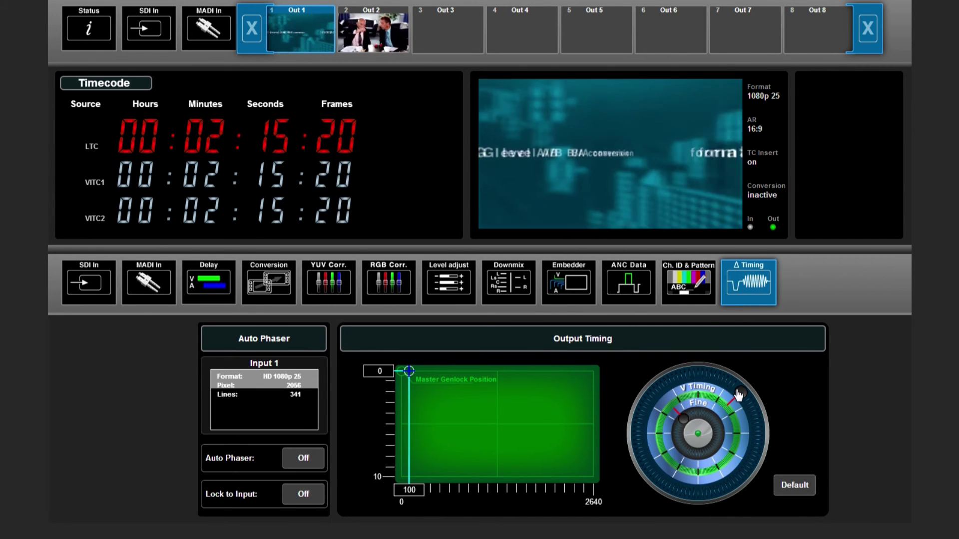
# Step: Shift SDI output 1's horizontal output timing to about 520 pixels, and reset the timing to its default
pyautogui.moveTo(738, 395)
pyautogui.mouseDown()
pyautogui.moveTo(758, 452)
pyautogui.moveTo(729, 386)
pyautogui.mouseUp()
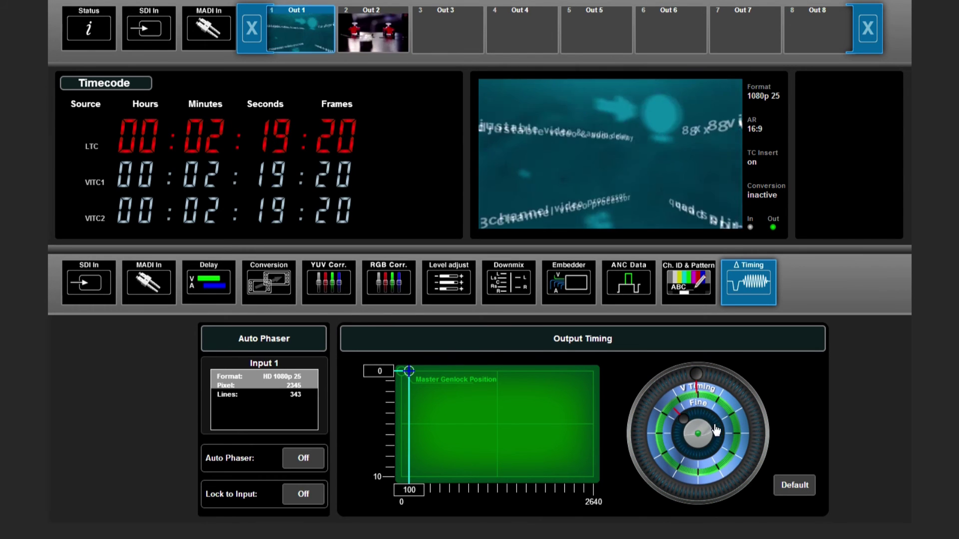
pyautogui.moveTo(716, 430); pyautogui.dragTo(718, 387)
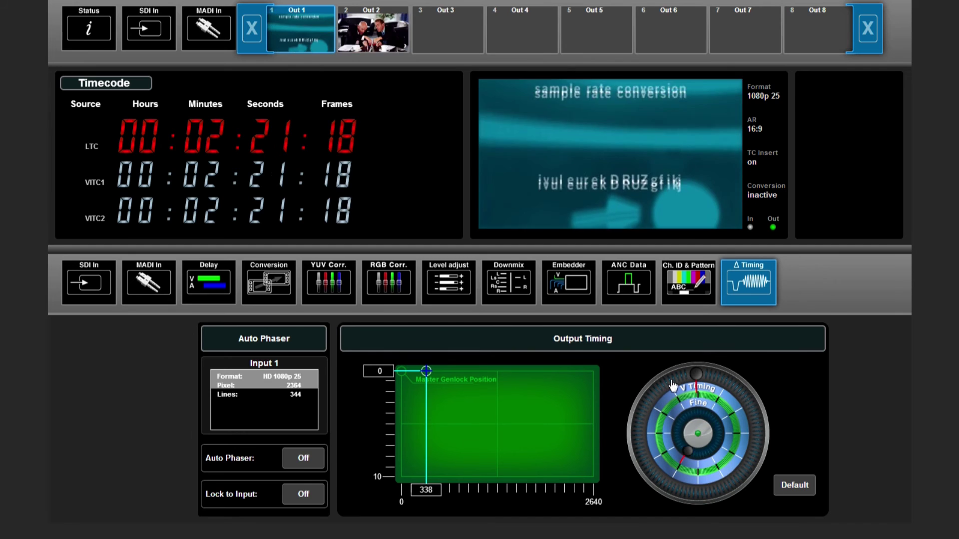
pyautogui.moveTo(672, 386); pyautogui.dragTo(647, 420)
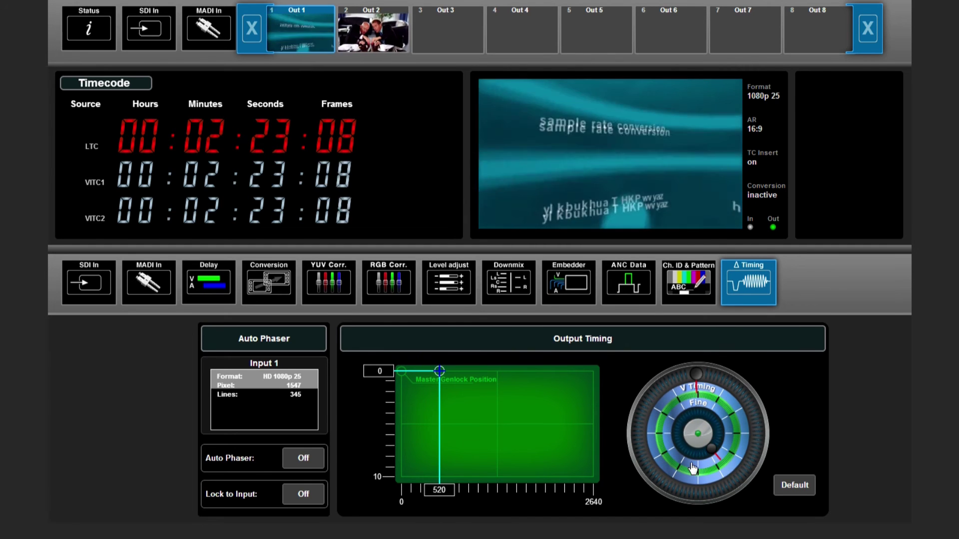
pyautogui.click(792, 487)
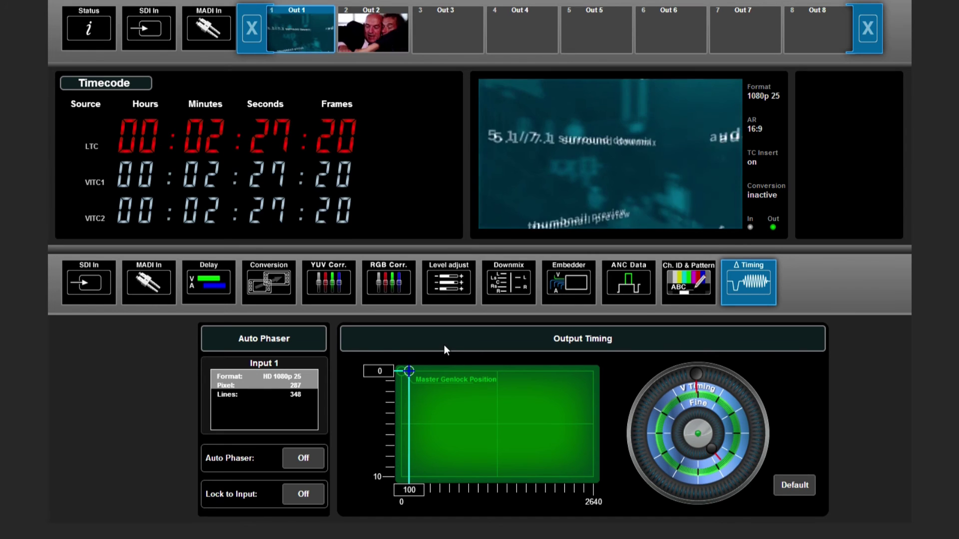